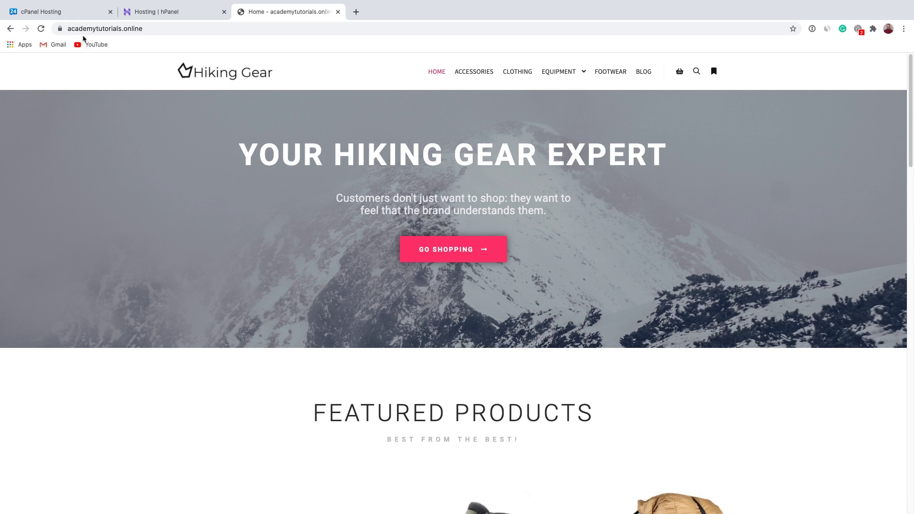
# Switch to the 'cPanel Hosting' tab showing the Hosting24 account page
pyautogui.click(59, 10)
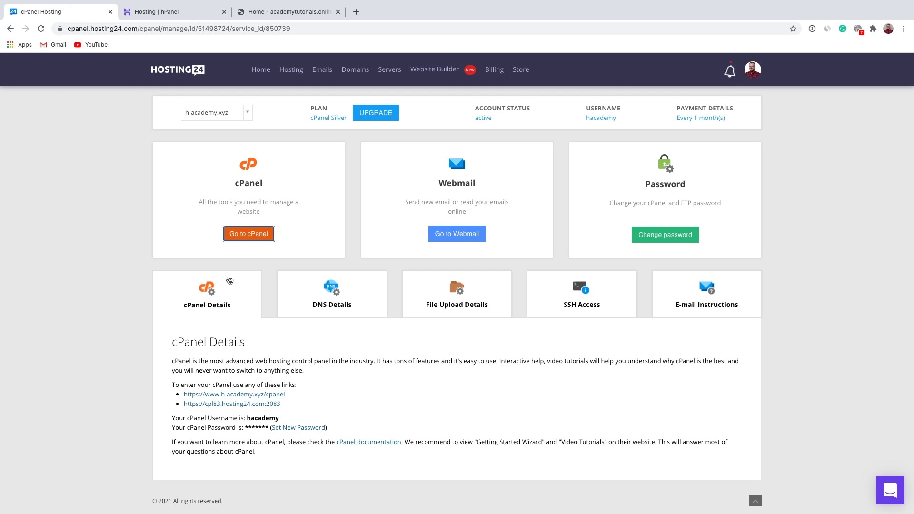
# Go to cPanel, launch File Manager and select the public_html folder
pyautogui.click(247, 236)
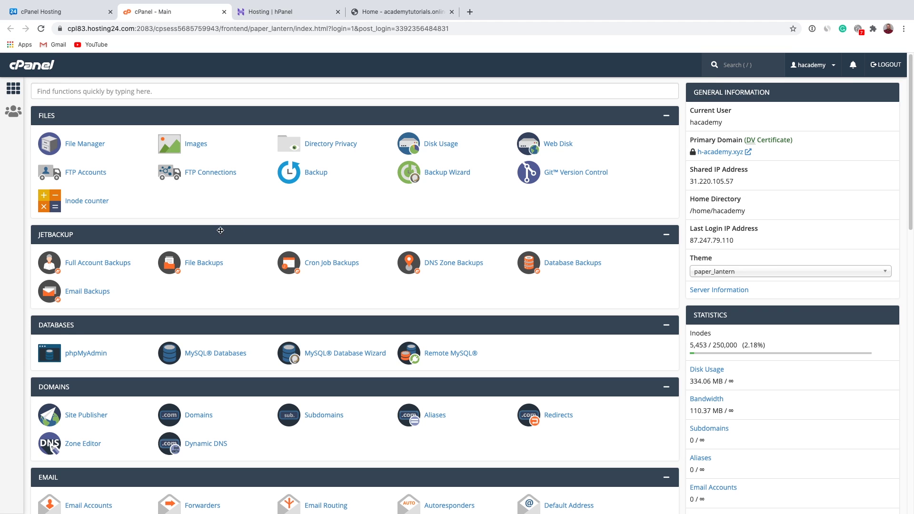
pyautogui.click(53, 151)
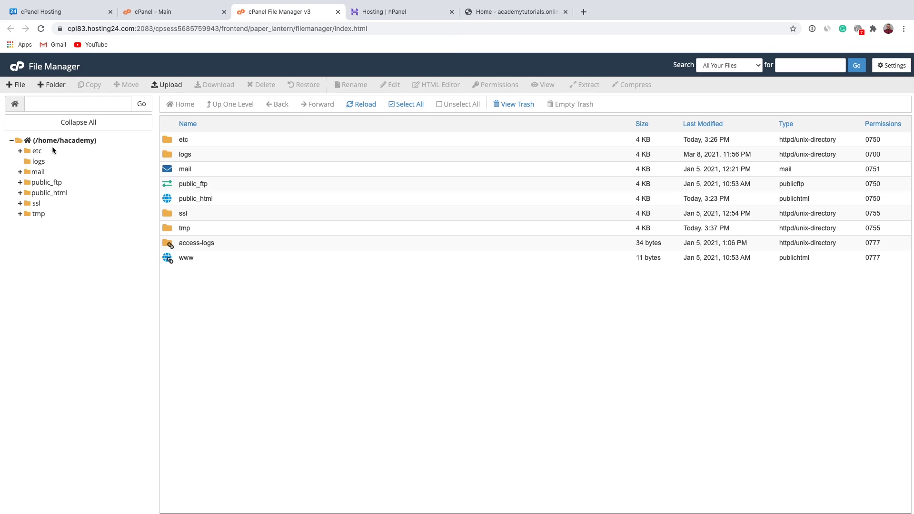
pyautogui.click(211, 200)
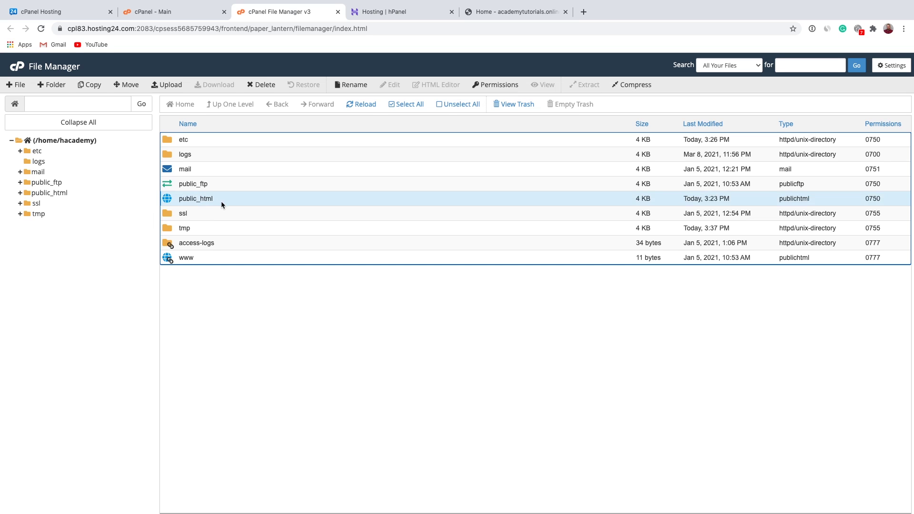
# Compress the public_html folder into a Zip archive named public_html.zip
pyautogui.rightClick(221, 201)
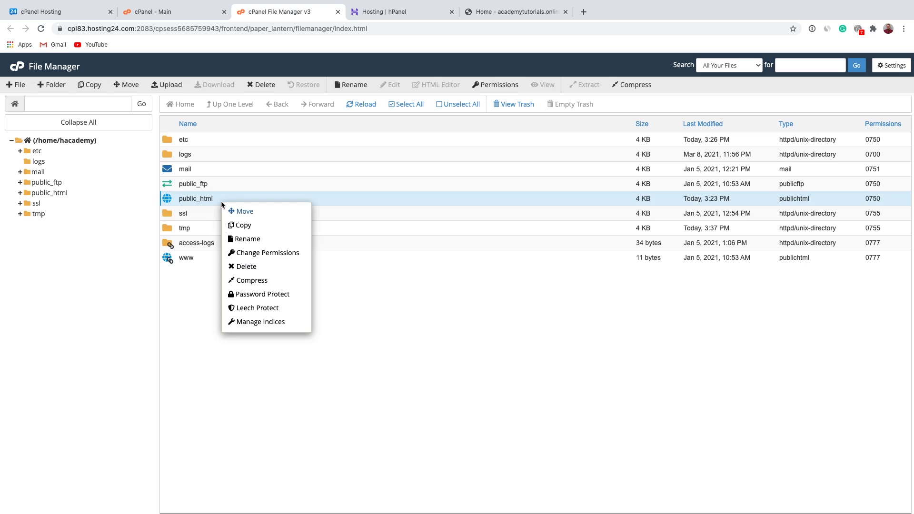
pyautogui.click(271, 281)
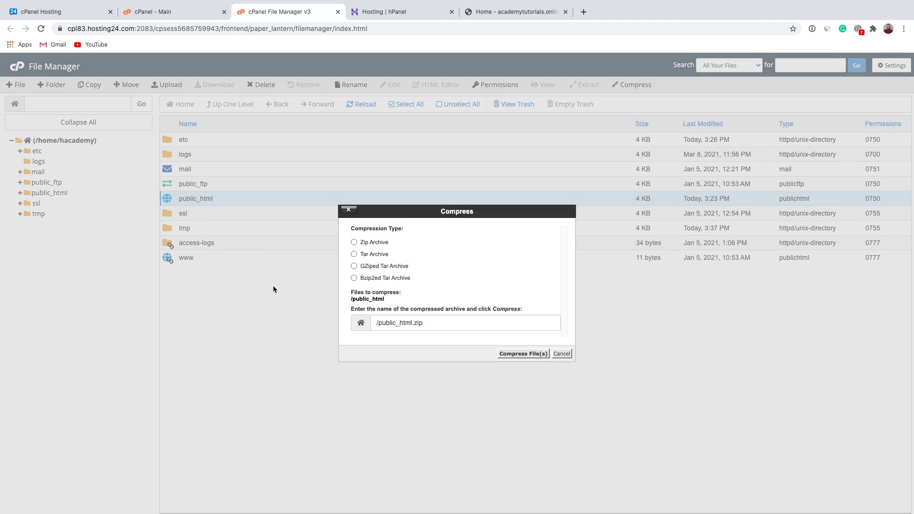
pyautogui.click(354, 242)
pyautogui.click(523, 354)
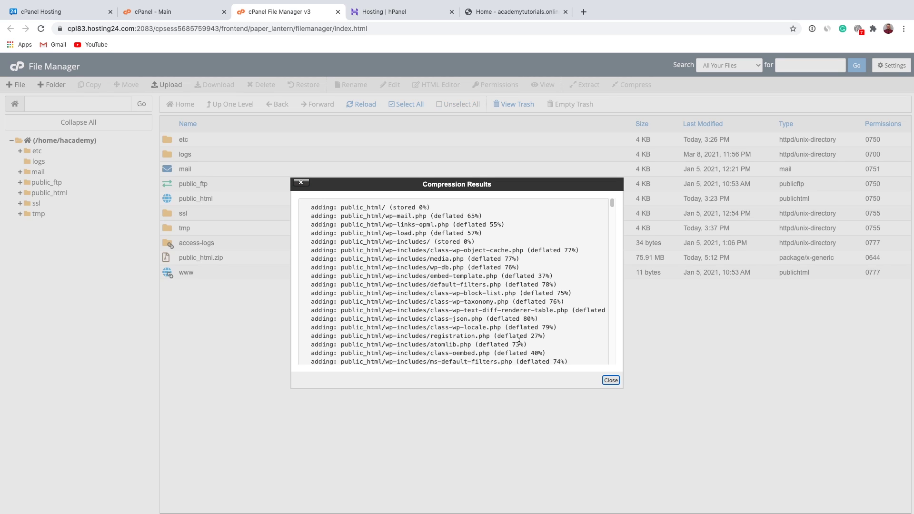
pyautogui.click(610, 379)
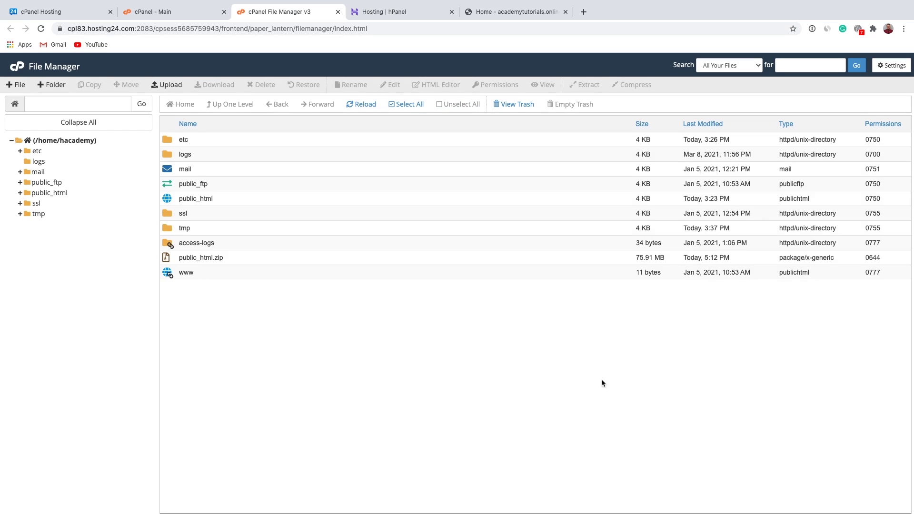
# Download the 75.91 MB public_html.zip and show it in Finder's Downloads folder
pyautogui.click(202, 258)
pyautogui.rightClick(208, 261)
pyautogui.click(235, 269)
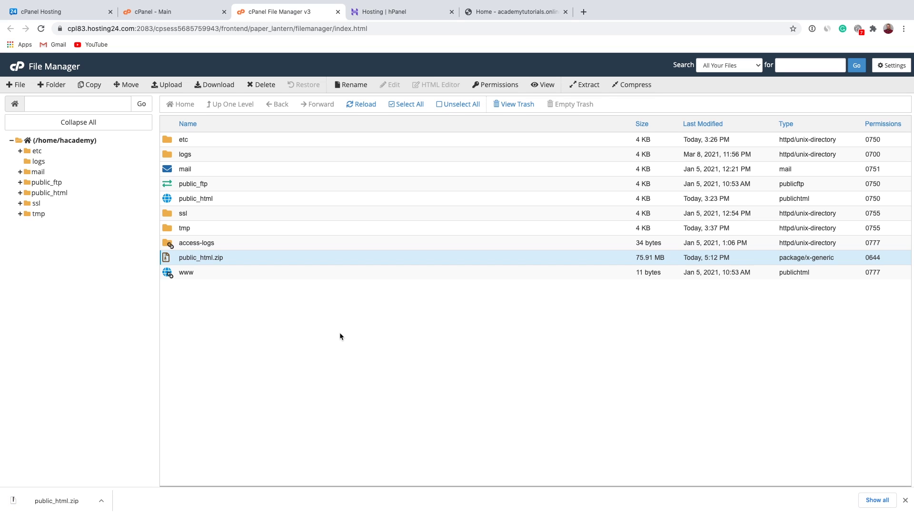
pyautogui.click(101, 501)
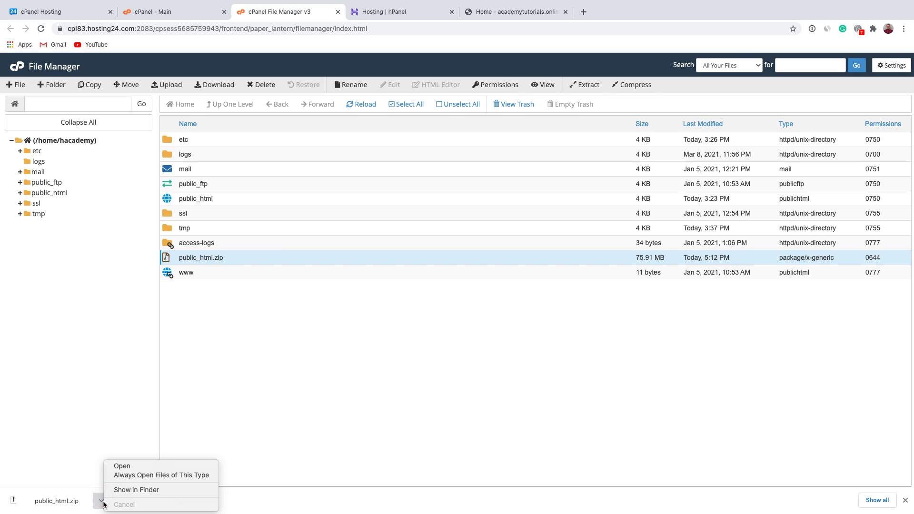
pyautogui.click(136, 490)
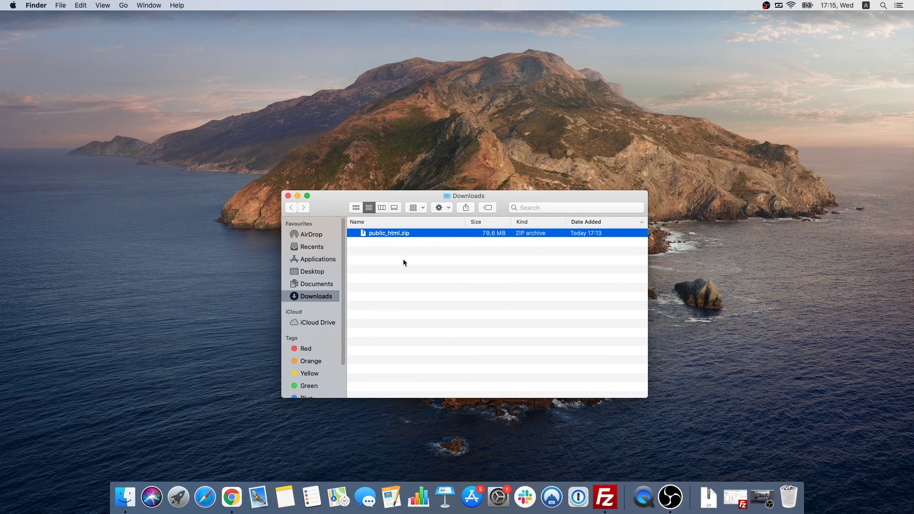
# Unzip public_html.zip in Downloads, check its WordPress files, and return to Chrome
pyautogui.doubleClick(400, 233)
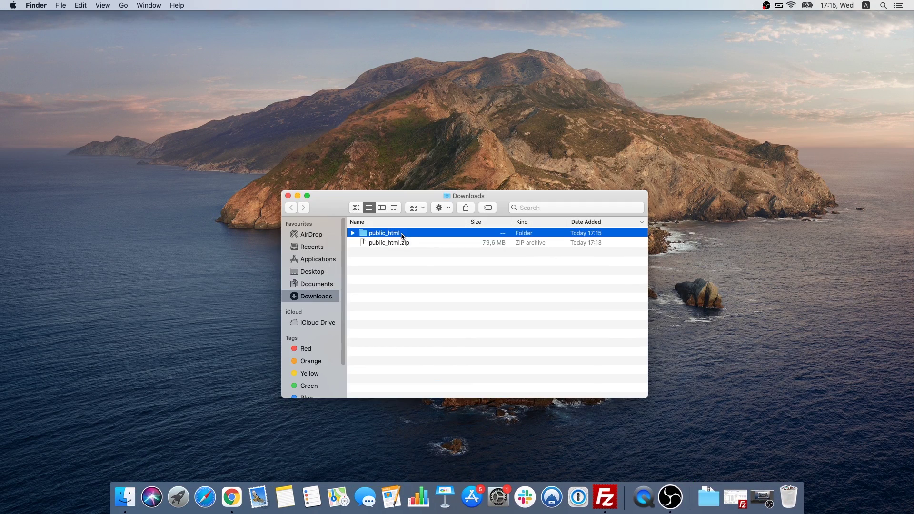
pyautogui.click(352, 234)
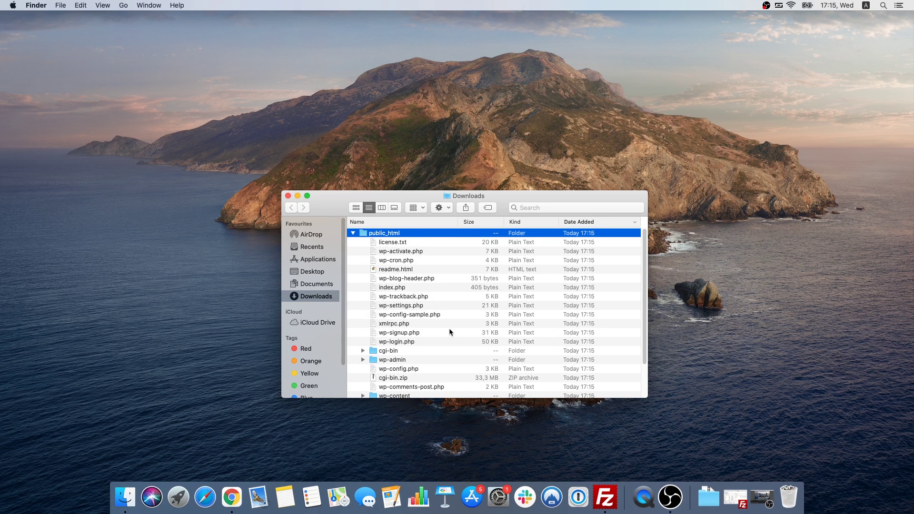
pyautogui.scroll(-2, 462, 337)
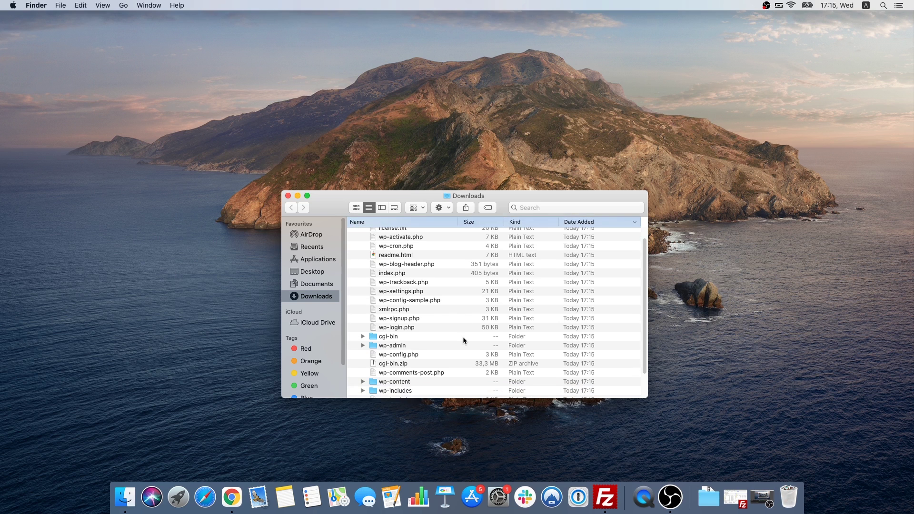
pyautogui.scroll(2, 463, 336)
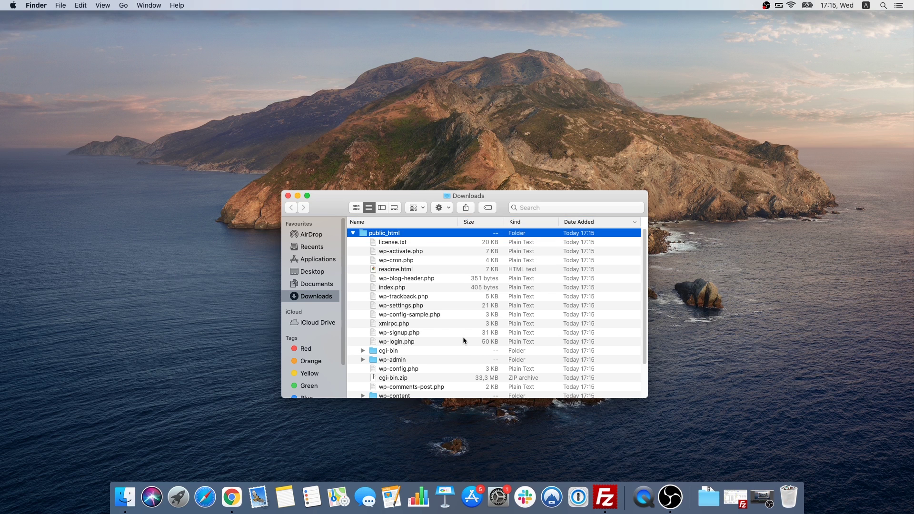
pyautogui.click(235, 509)
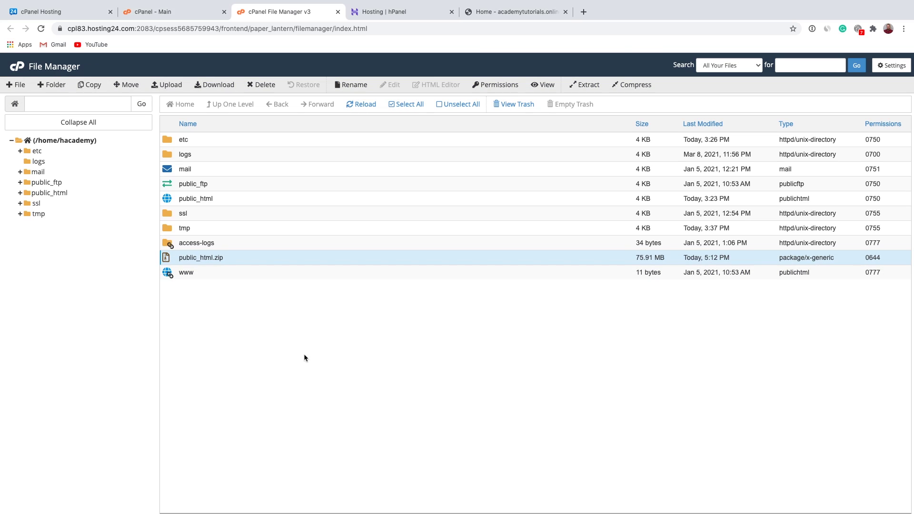
# Export the hacademy_wp853 database from phpMyAdmin as hacademy_wp853.sql, then return to cPanel
pyautogui.click(338, 13)
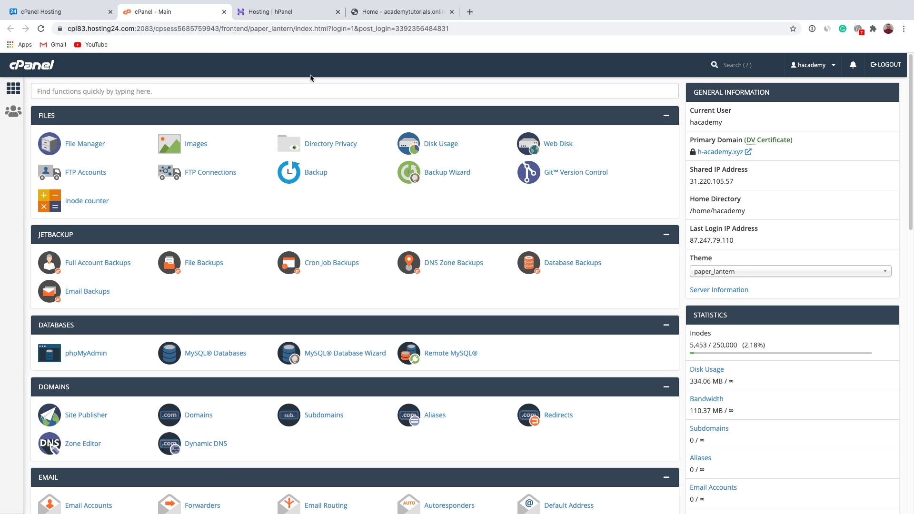
pyautogui.click(95, 353)
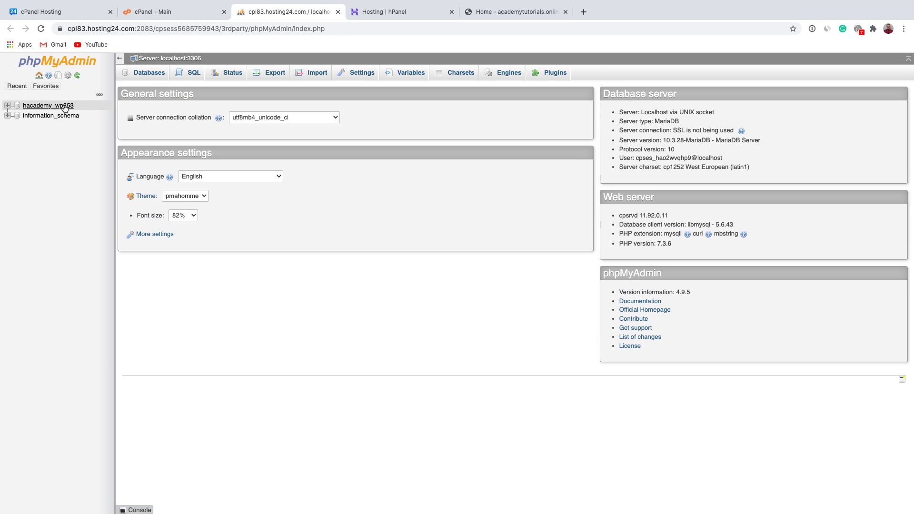
pyautogui.click(64, 106)
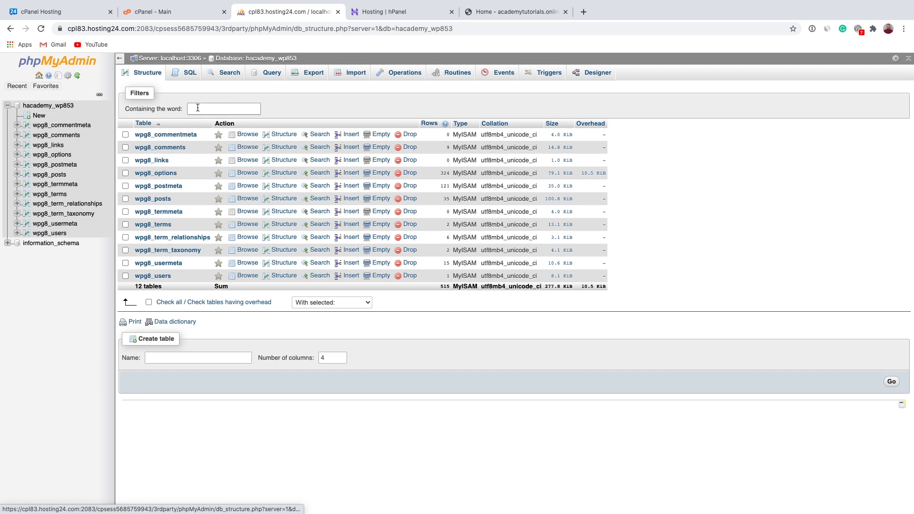
pyautogui.click(307, 75)
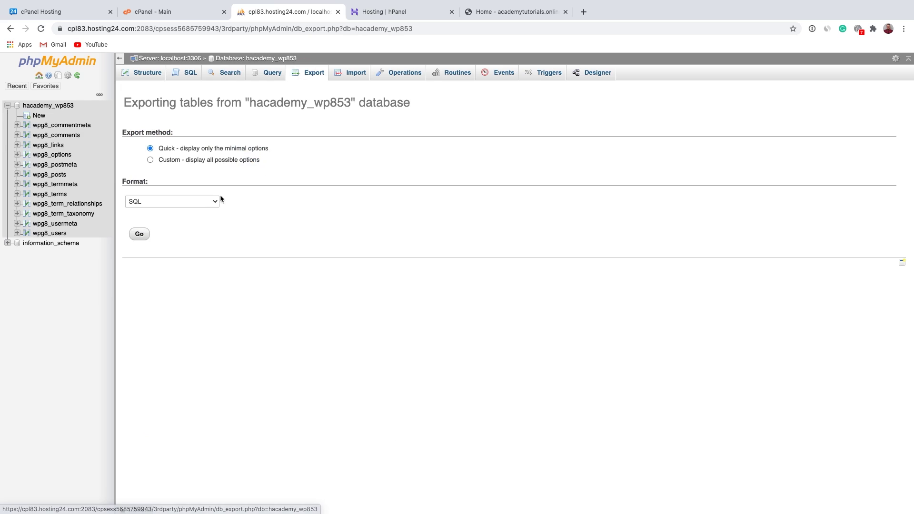
pyautogui.click(138, 236)
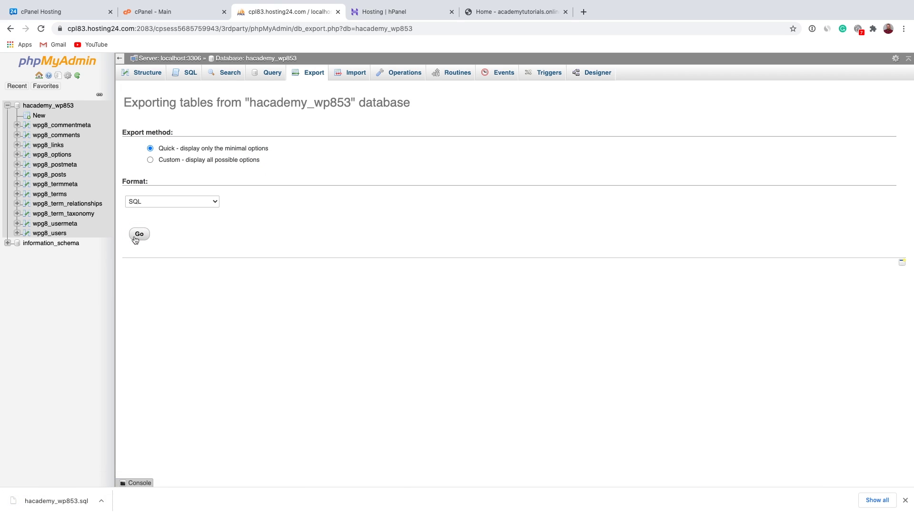
pyautogui.click(338, 12)
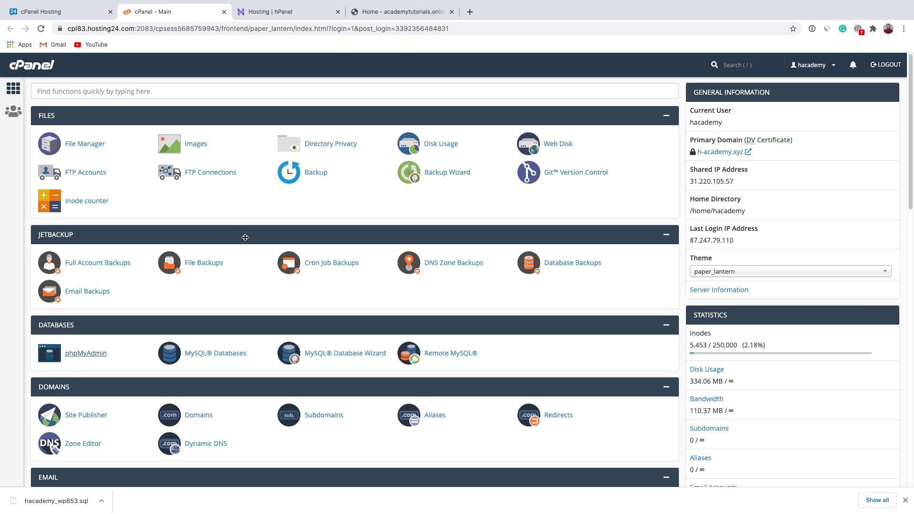
# Check the old site's PHP 7.2 version and extensions under Select PHP Version, then close cPanel
pyautogui.scroll(-2, 270, 287)
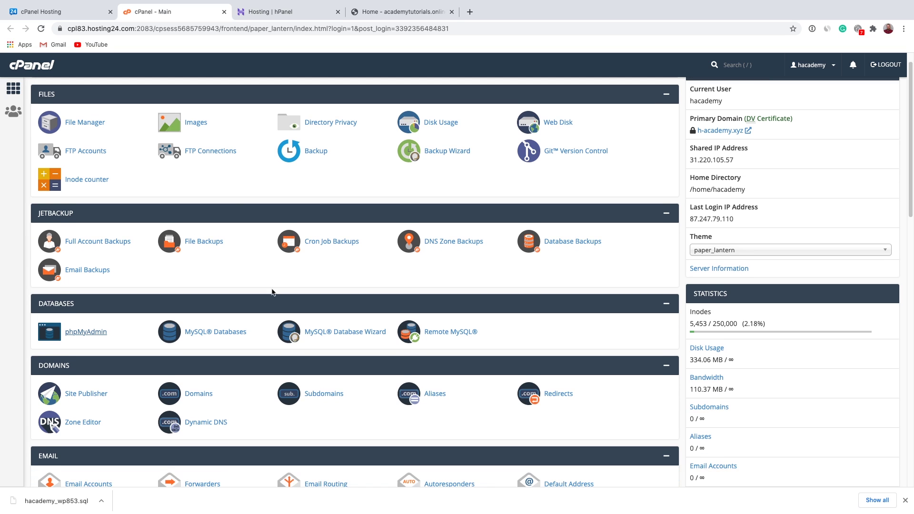
pyautogui.scroll(-10, 272, 291)
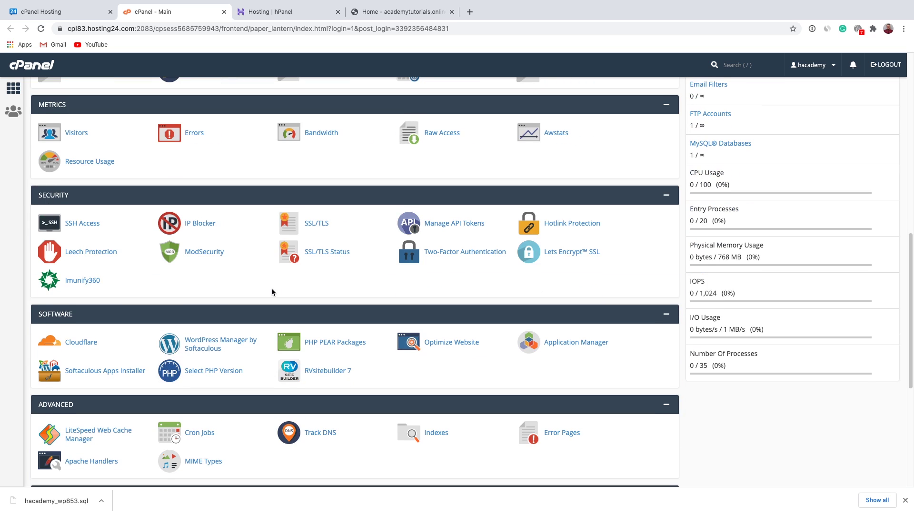
pyautogui.click(215, 371)
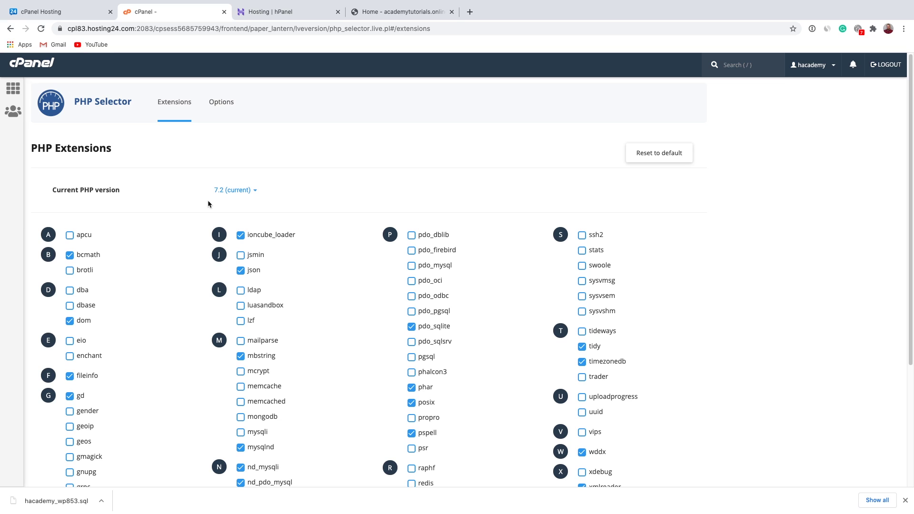
pyautogui.click(224, 12)
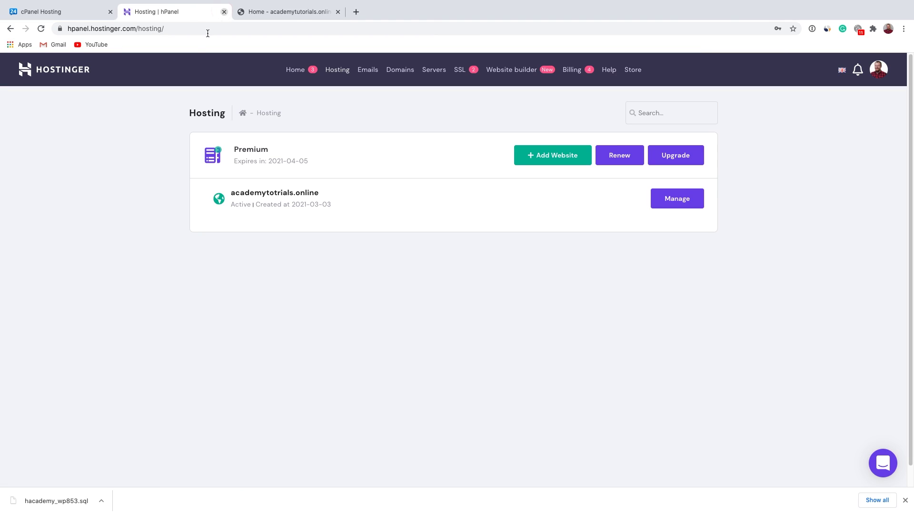
# Manage the academytotrials.online hosting account in hPanel and scroll to its Advanced tools
pyautogui.click(111, 11)
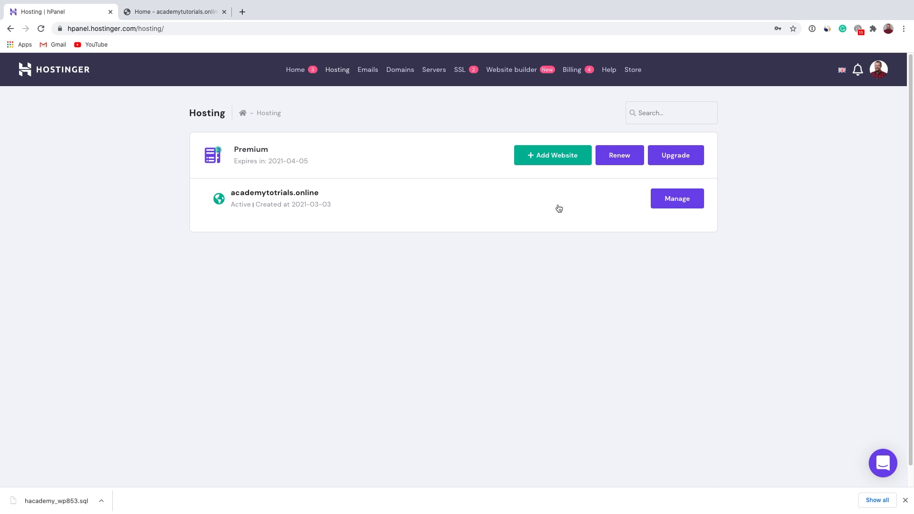
pyautogui.click(687, 199)
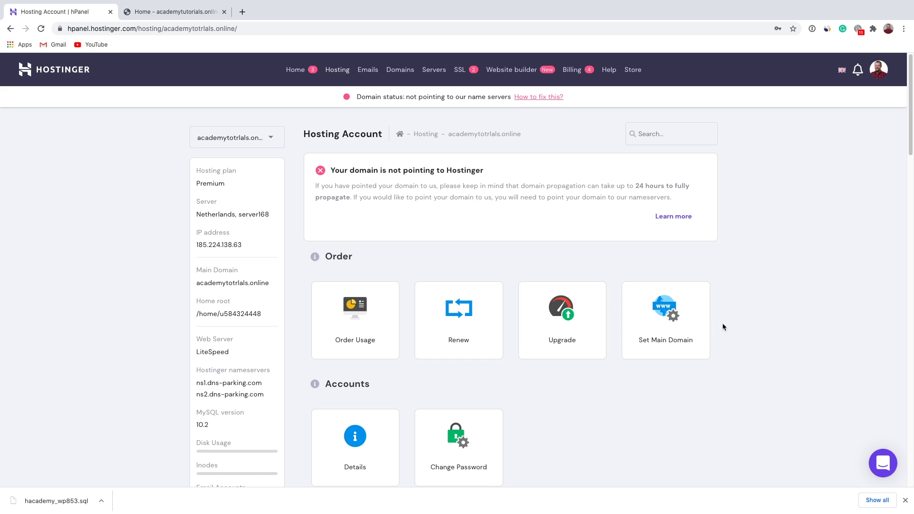
pyautogui.scroll(-10, 753, 342)
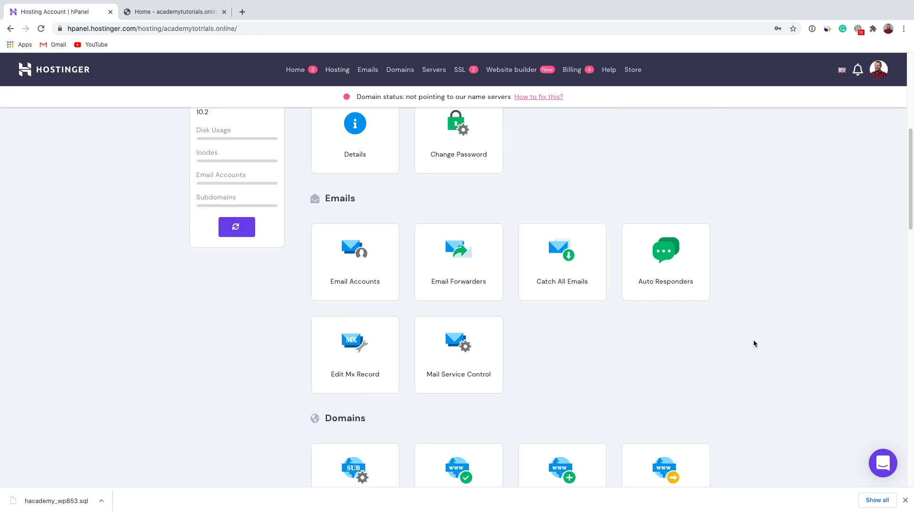
pyautogui.scroll(-10, 753, 343)
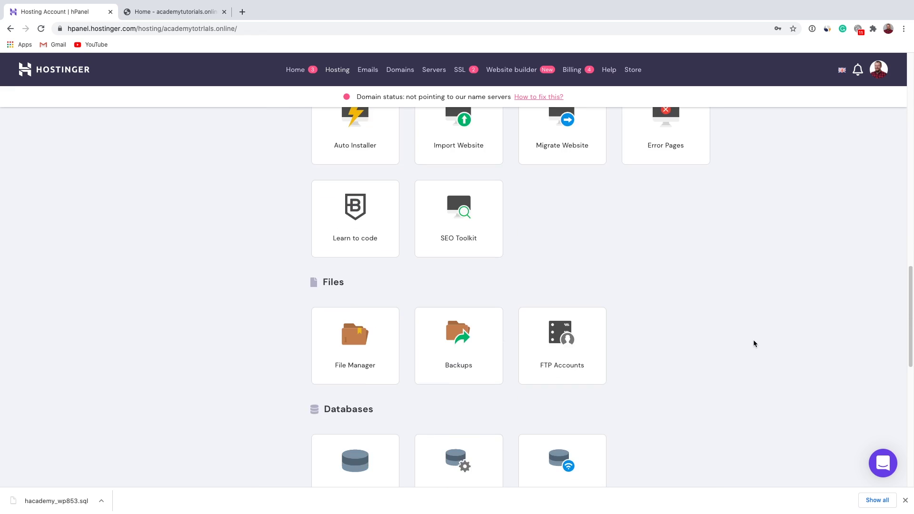
pyautogui.scroll(-1, 753, 339)
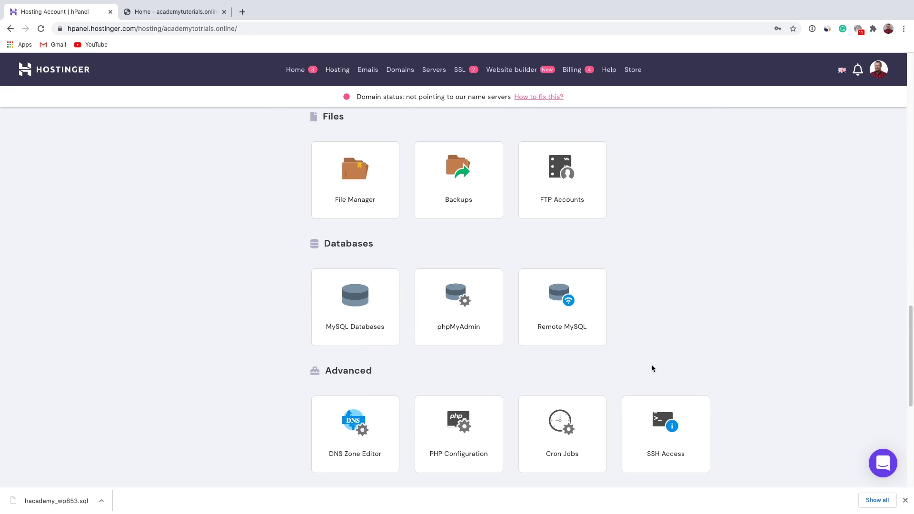
pyautogui.click(474, 430)
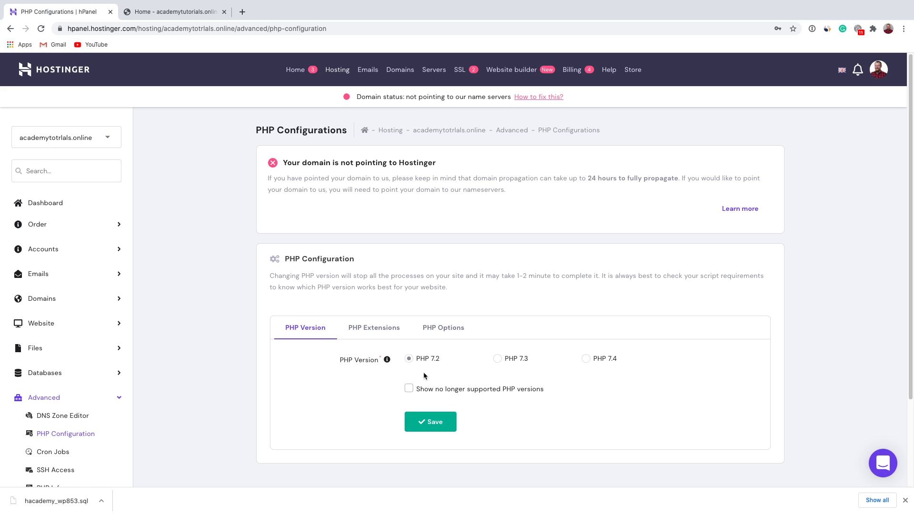
pyautogui.click(52, 203)
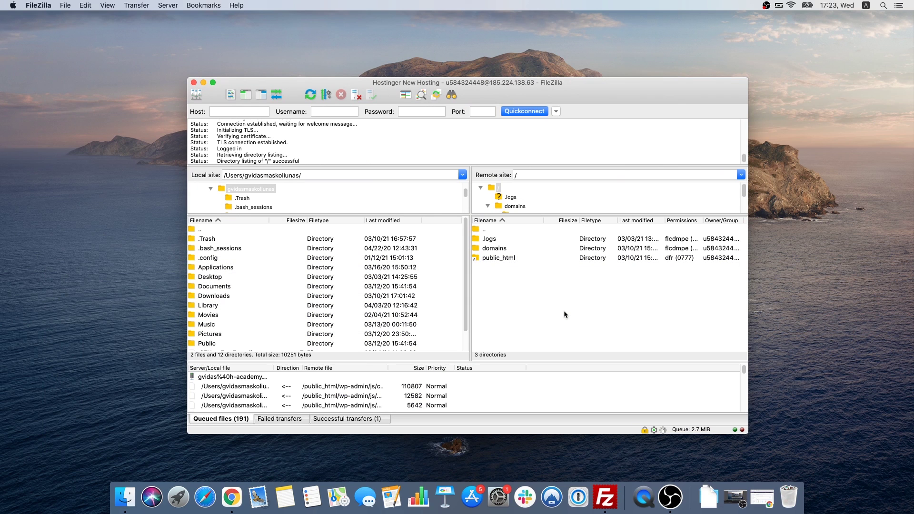
# Delete default.php from the server's domains/academytotrials.online/public_html folder
pyautogui.doubleClick(494, 248)
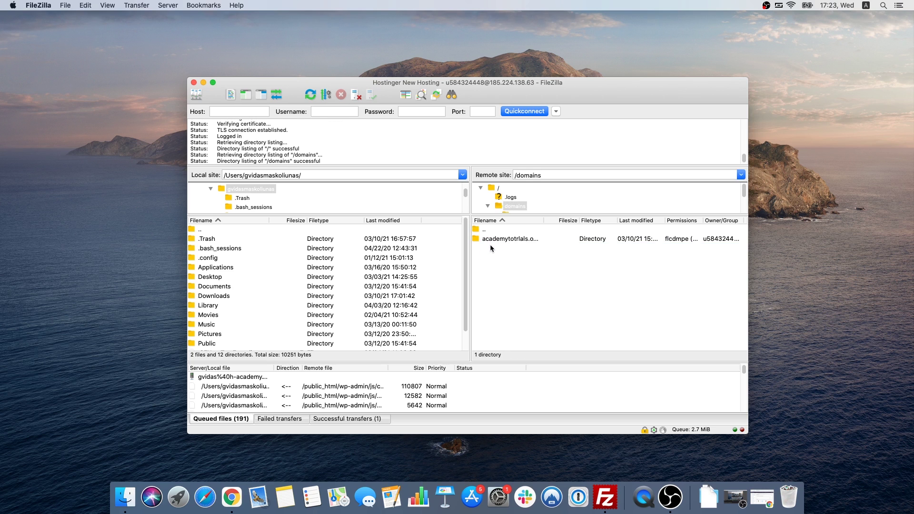
pyautogui.doubleClick(490, 242)
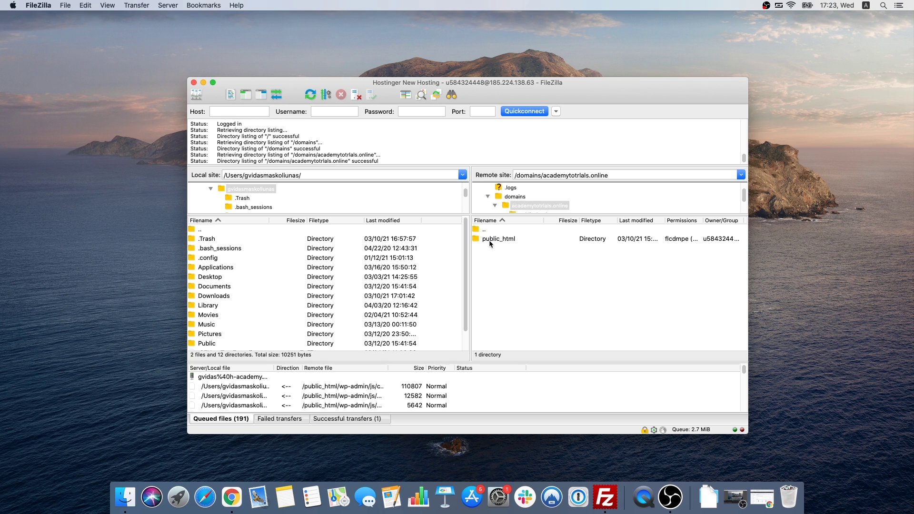
pyautogui.doubleClick(489, 239)
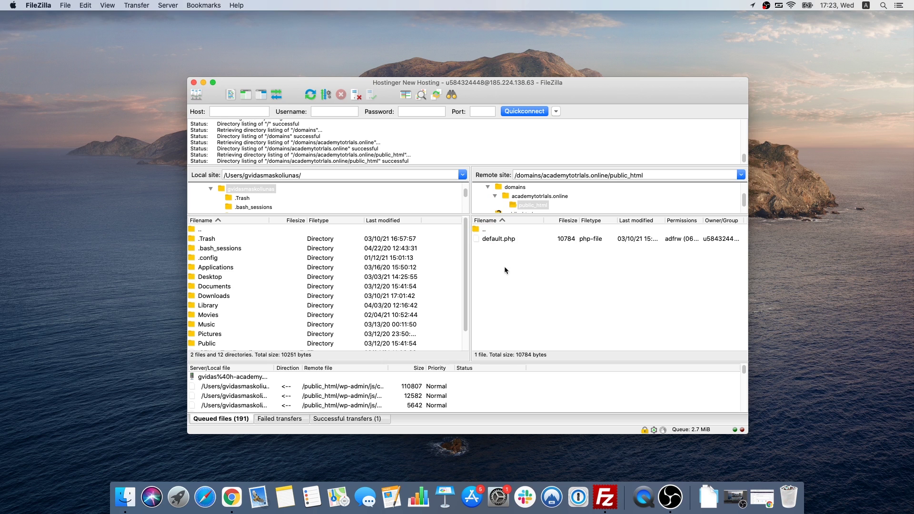
pyautogui.rightClick(497, 240)
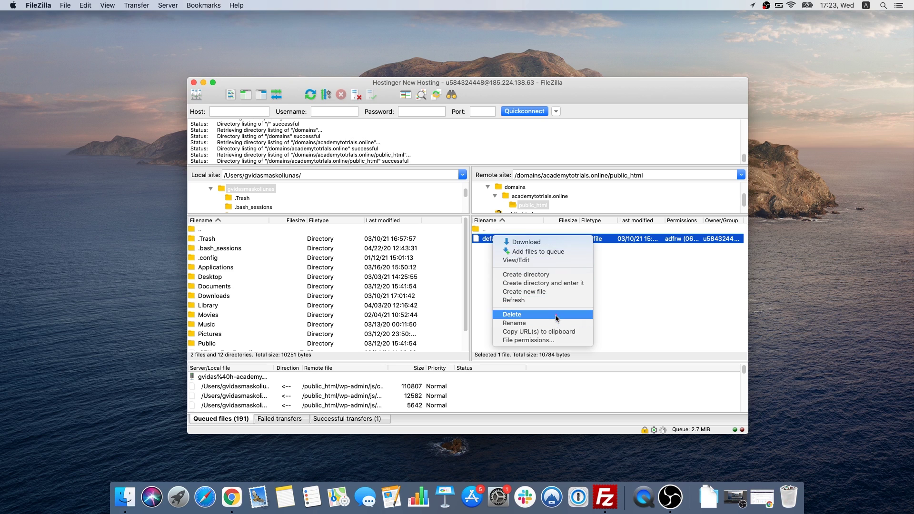
pyautogui.click(554, 318)
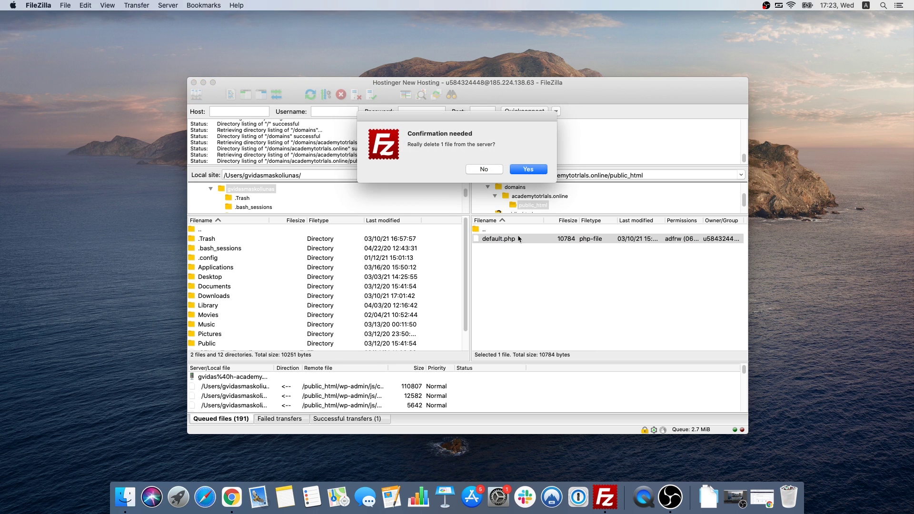
pyautogui.click(528, 170)
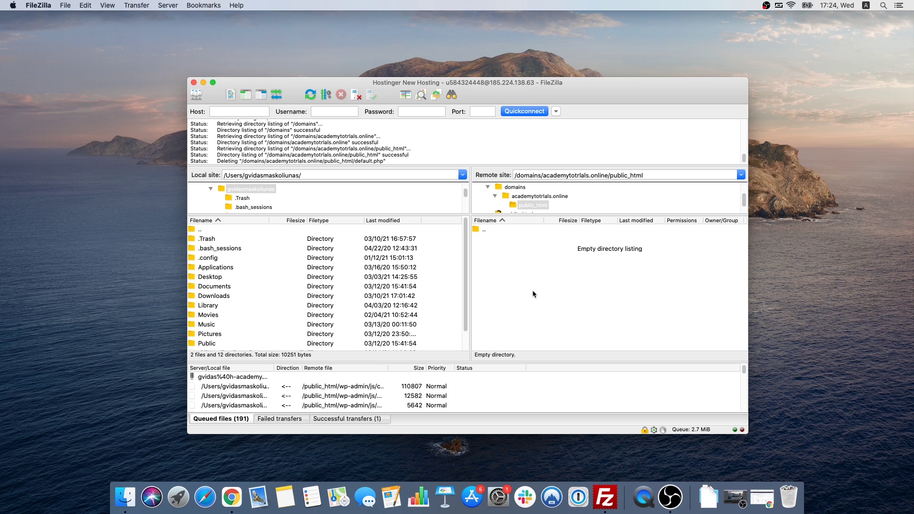
# Upload every file and folder in local Downloads/public_html to the server's public_html
pyautogui.doubleClick(214, 296)
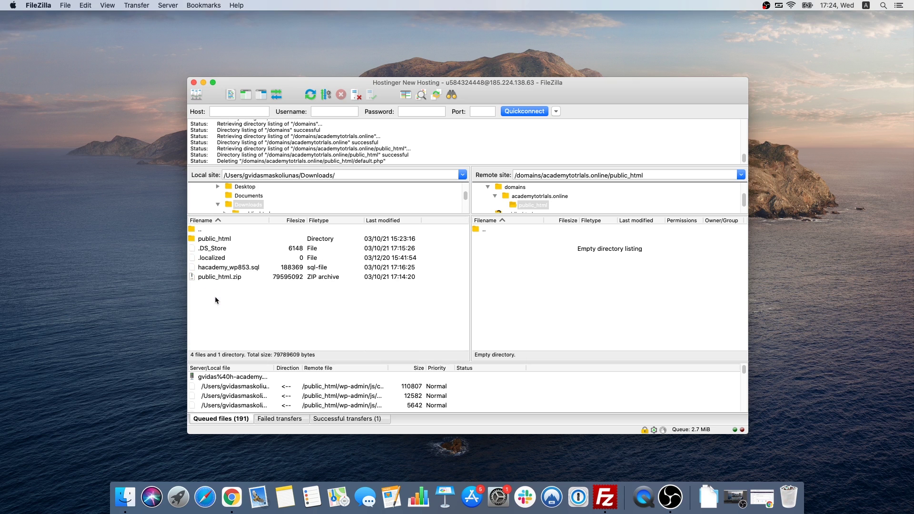
pyautogui.doubleClick(213, 240)
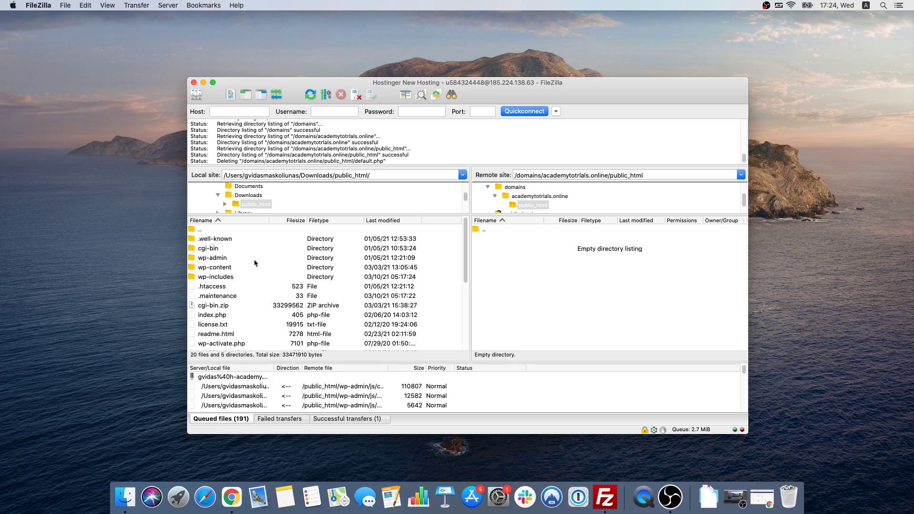
pyautogui.moveTo(469, 270); pyautogui.dragTo(473, 327)
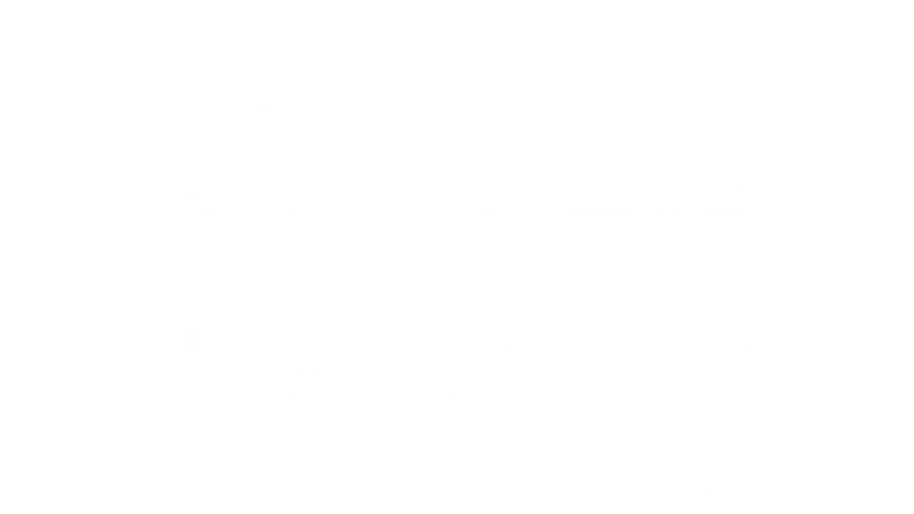
pyautogui.press('super+a')
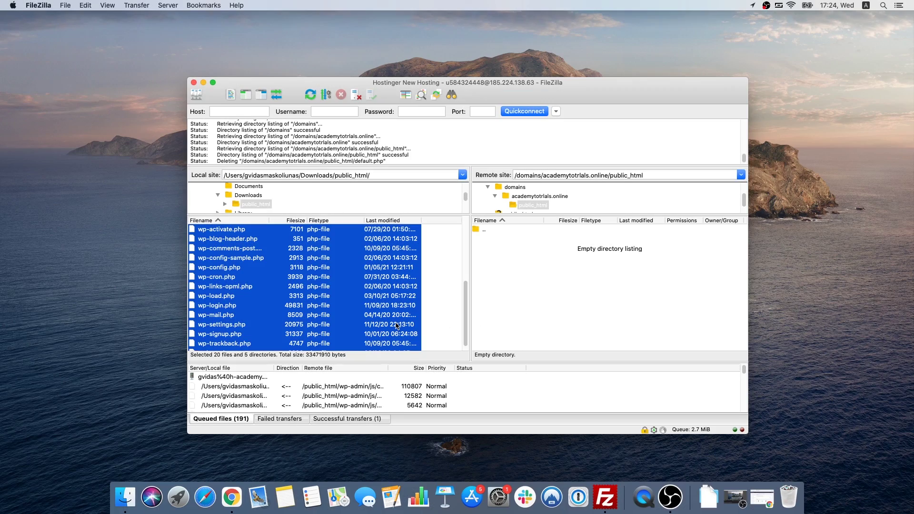
pyautogui.rightClick(397, 325)
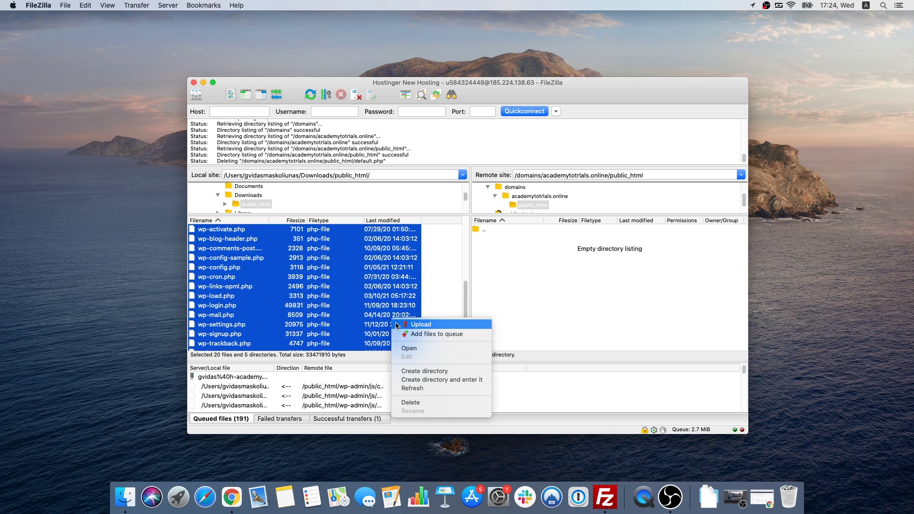
pyautogui.click(417, 326)
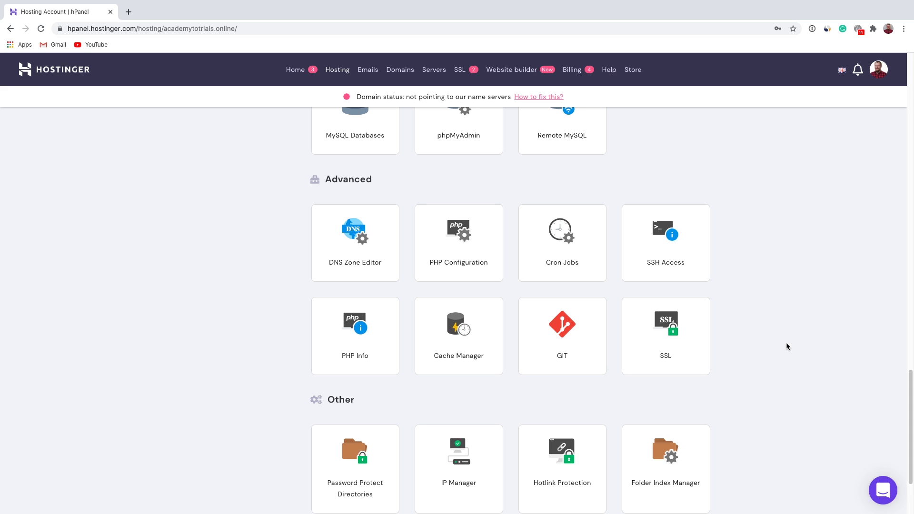
# Create a MySQL database and user both named academytut with a password
pyautogui.scroll(-1, 787, 346)
pyautogui.scroll(4, 786, 345)
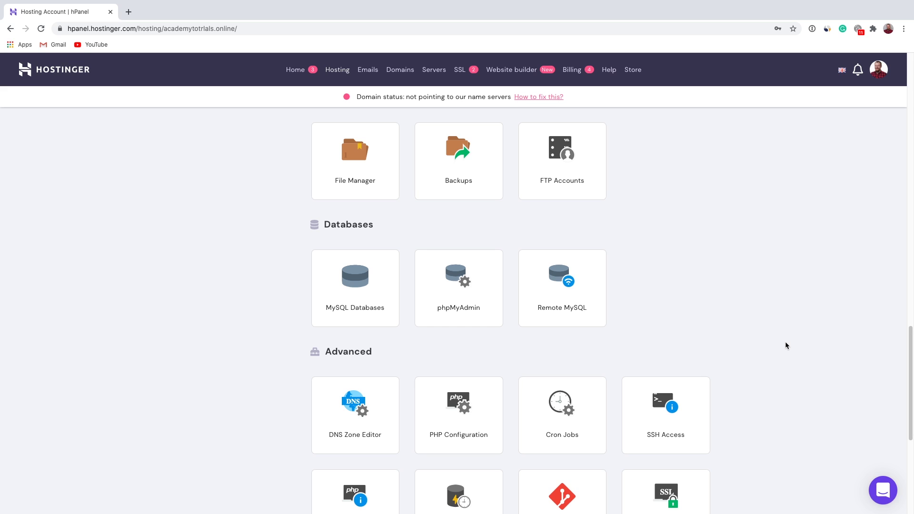
pyautogui.click(369, 309)
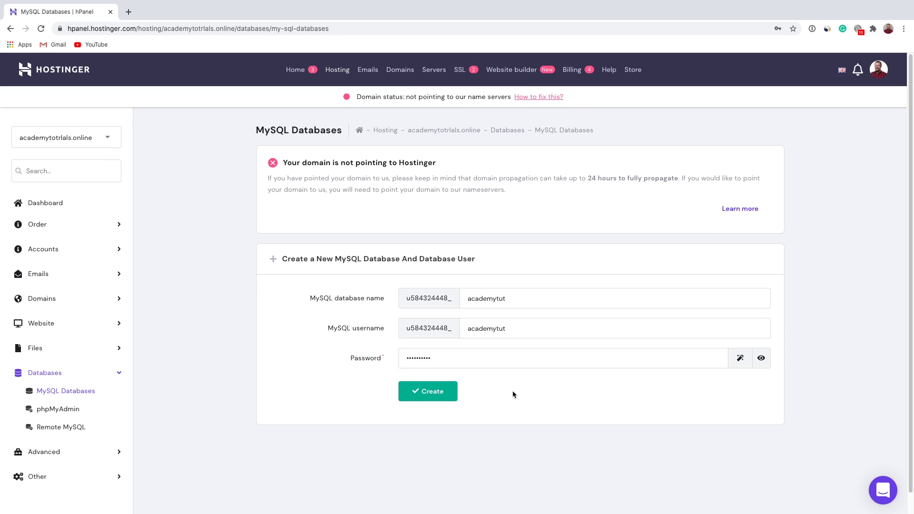
pyautogui.click(441, 395)
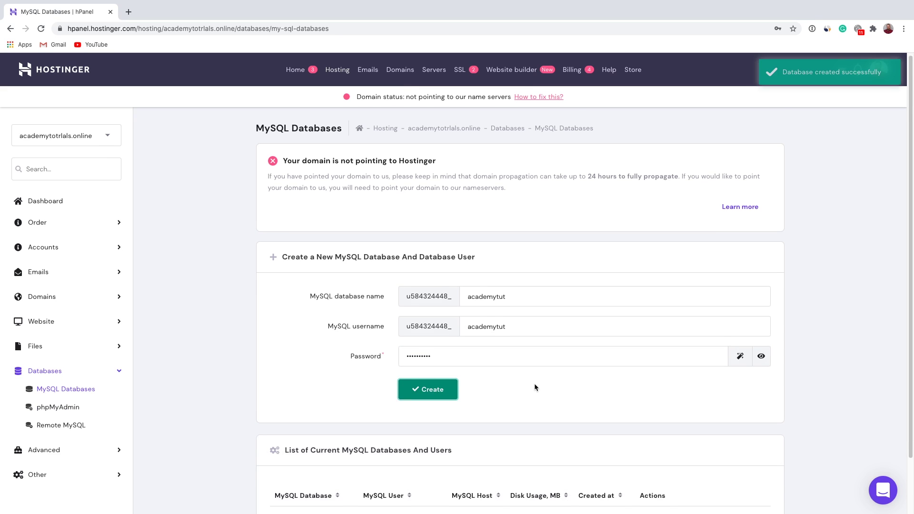
# Copy the new database's full name and username, then open it in phpMyAdmin
pyautogui.scroll(-2, 534, 384)
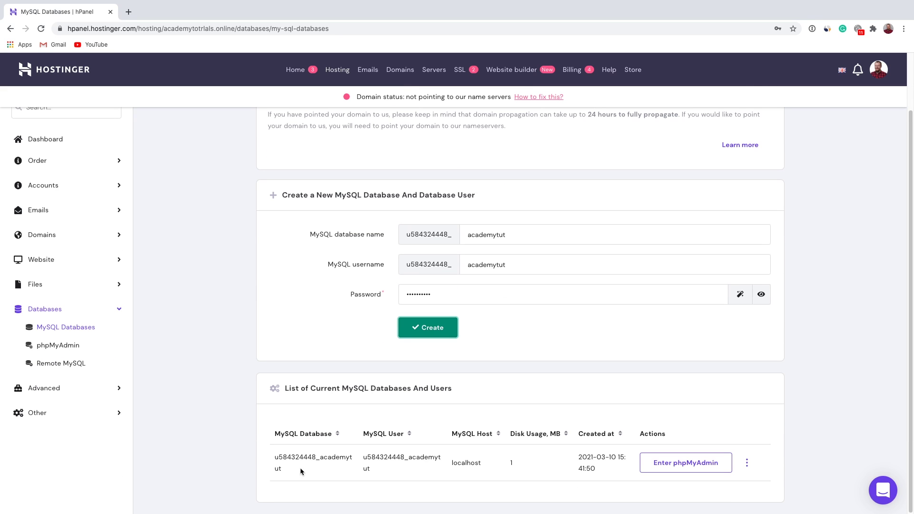
pyautogui.doubleClick(279, 465)
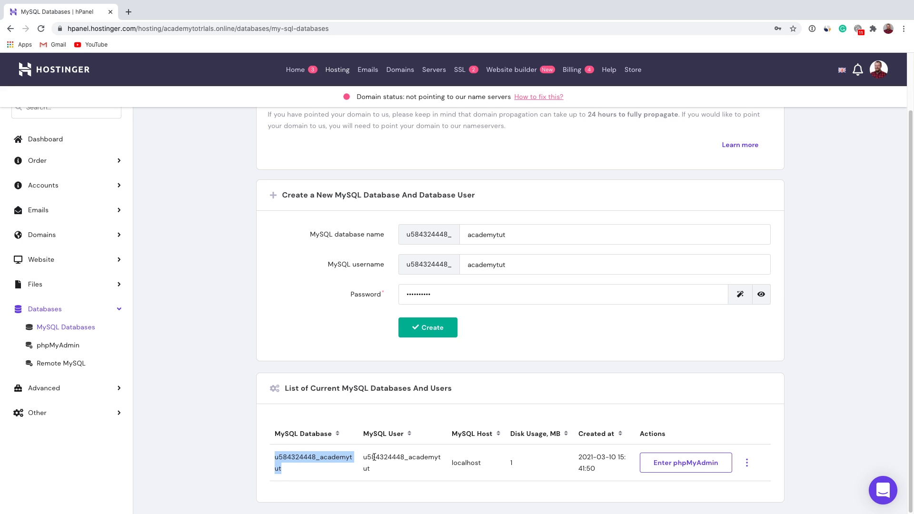
pyautogui.moveTo(363, 456); pyautogui.dragTo(371, 468)
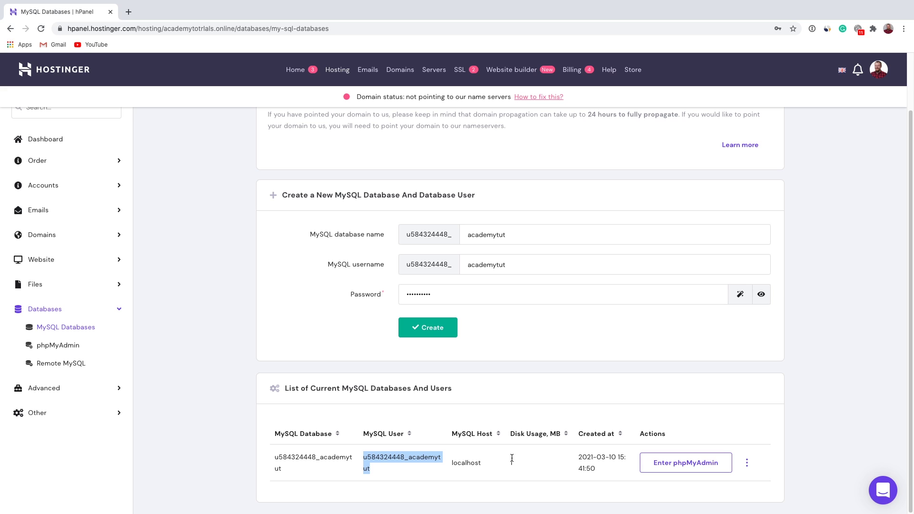
pyautogui.click(673, 465)
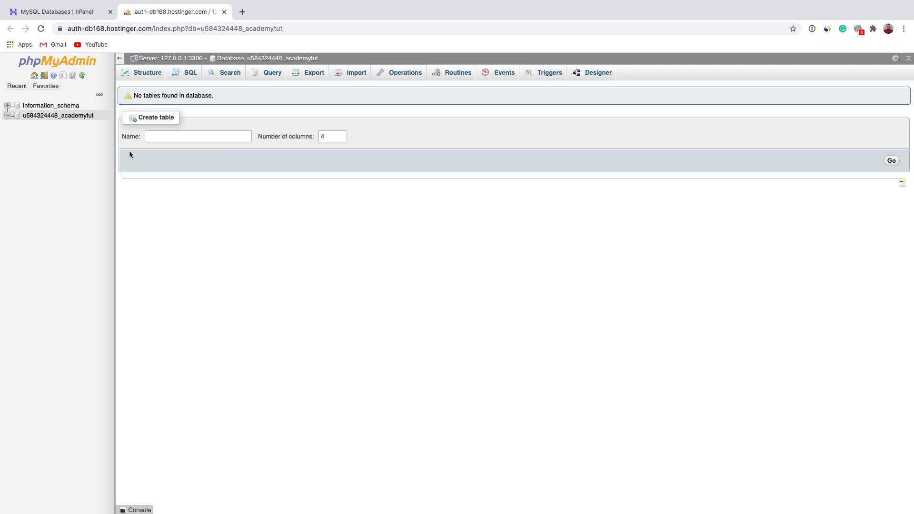
# Import hacademy_wp853.sql into the academytut database in phpMyAdmin, then close phpMyAdmin
pyautogui.click(90, 117)
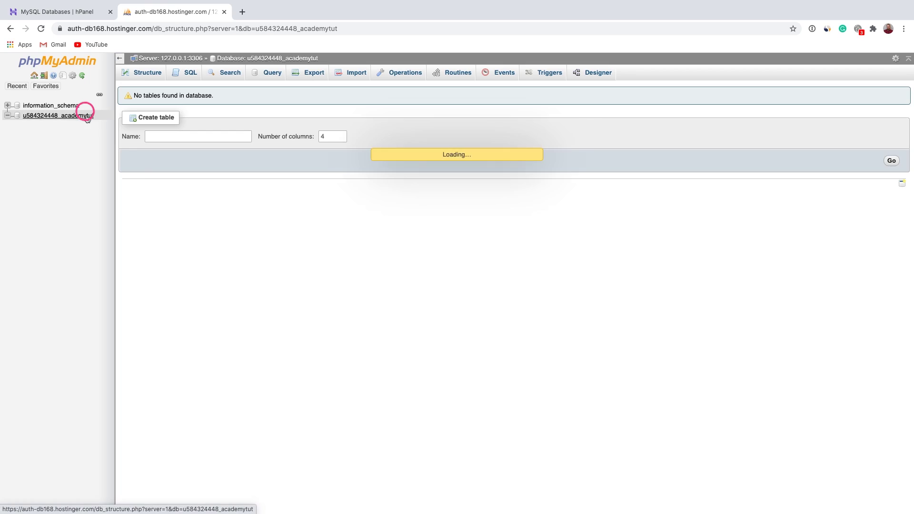
pyautogui.click(350, 79)
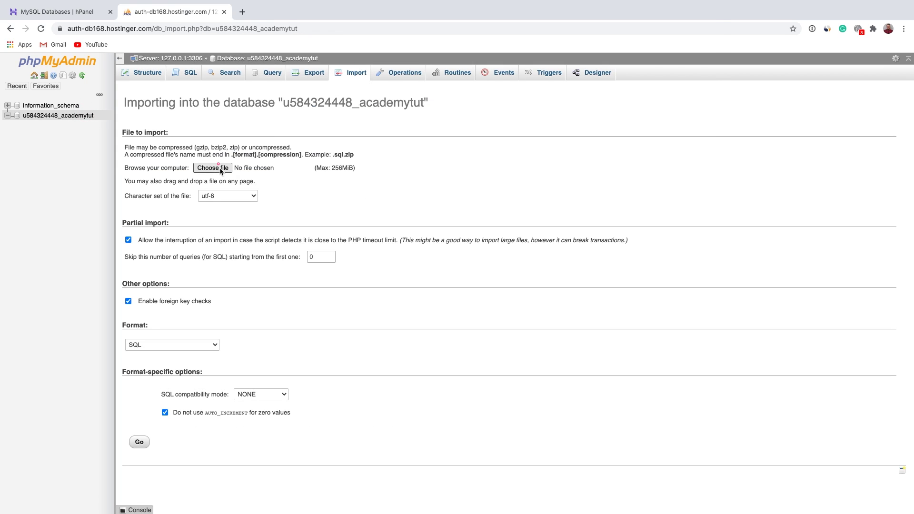
pyautogui.click(221, 170)
pyautogui.click(319, 47)
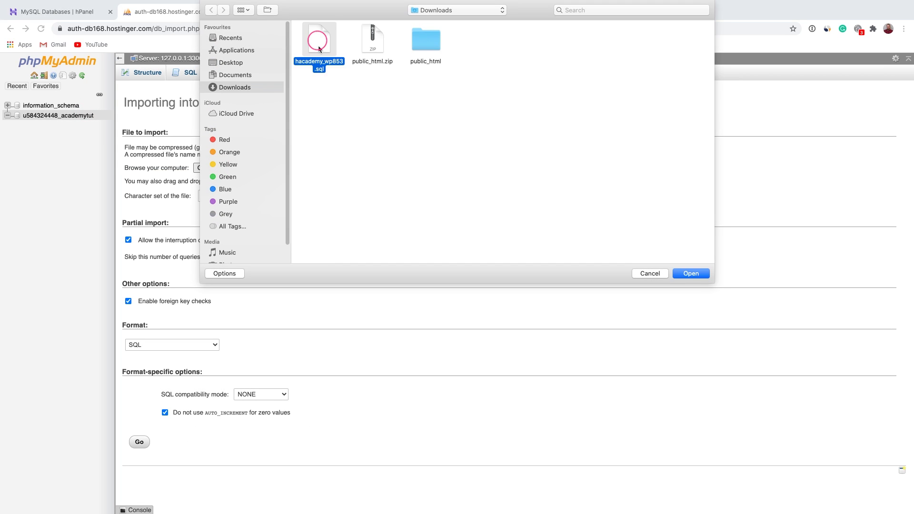
pyautogui.click(691, 274)
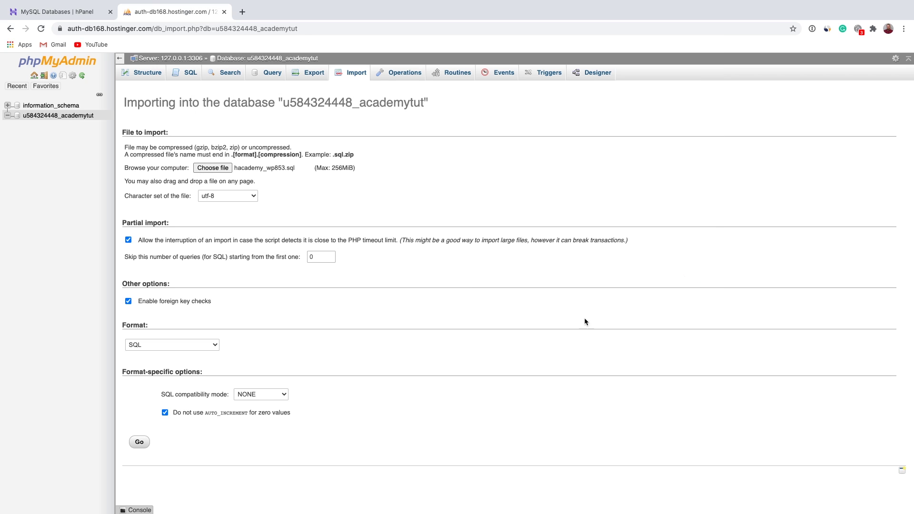
pyautogui.click(140, 443)
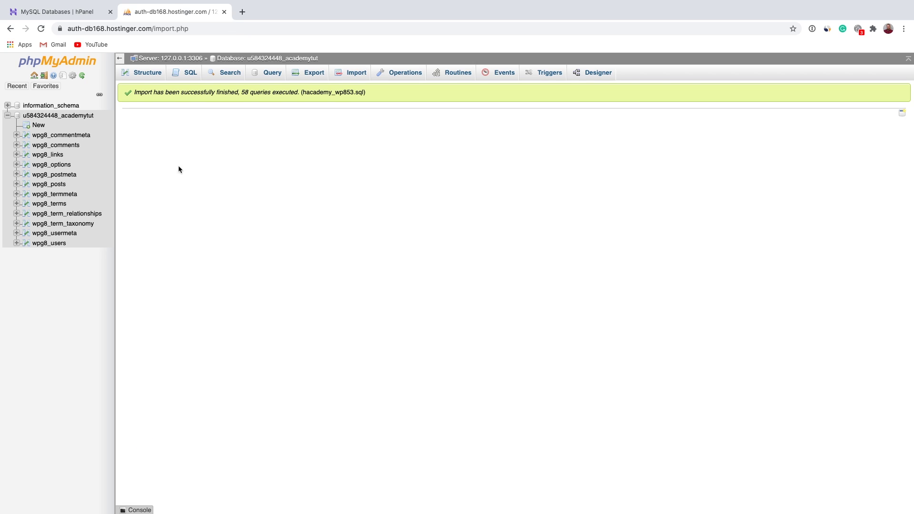
pyautogui.click(223, 12)
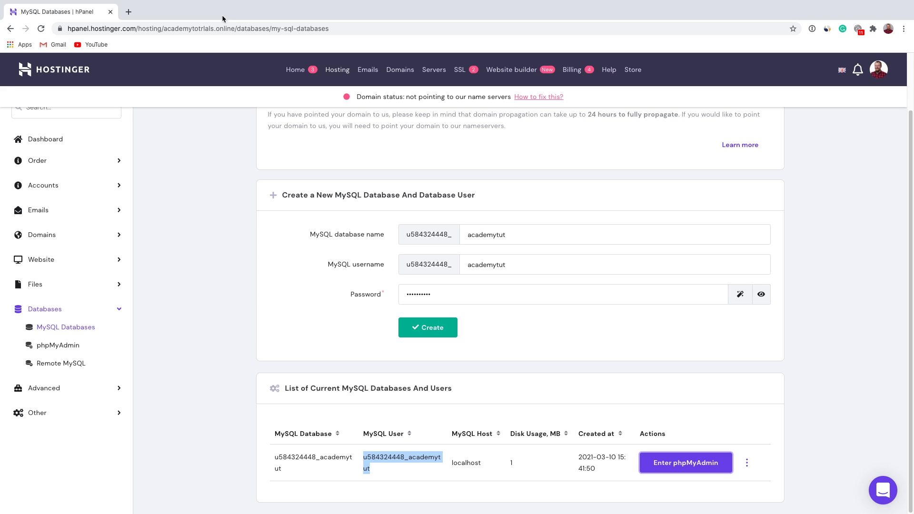
# Browse File Manager to academytotrlals.online/public_html to see the uploaded WordPress files
pyautogui.click(119, 286)
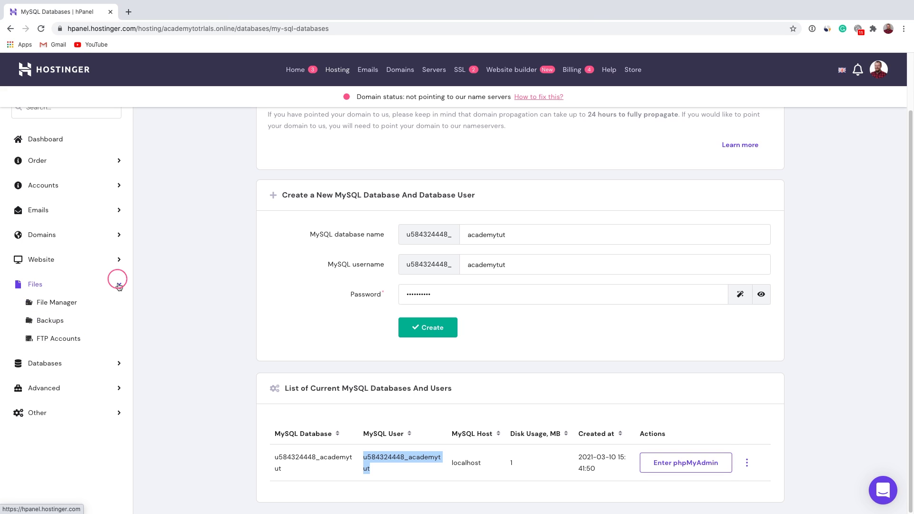
pyautogui.click(65, 303)
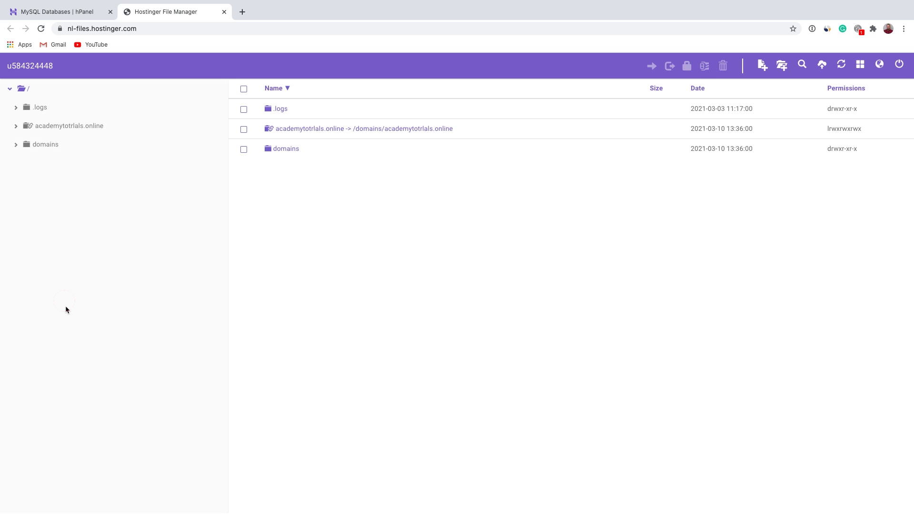
pyautogui.doubleClick(288, 132)
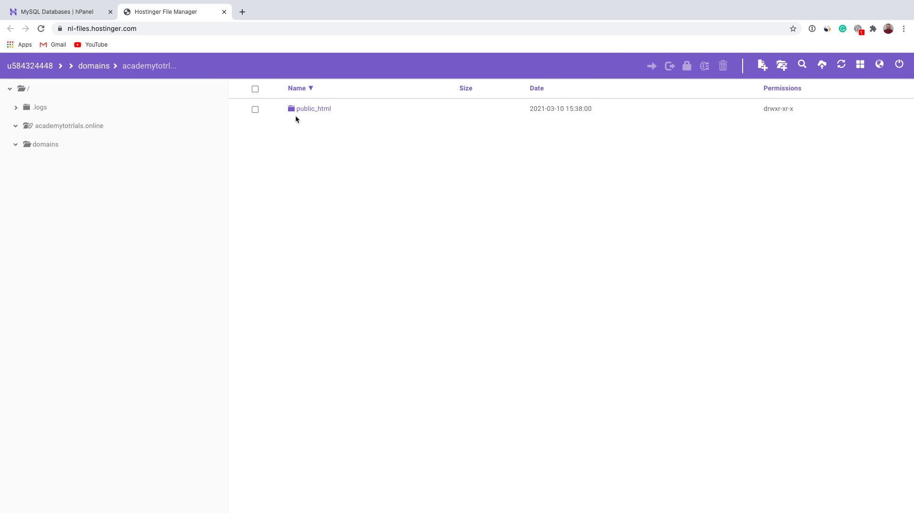
pyautogui.doubleClick(300, 112)
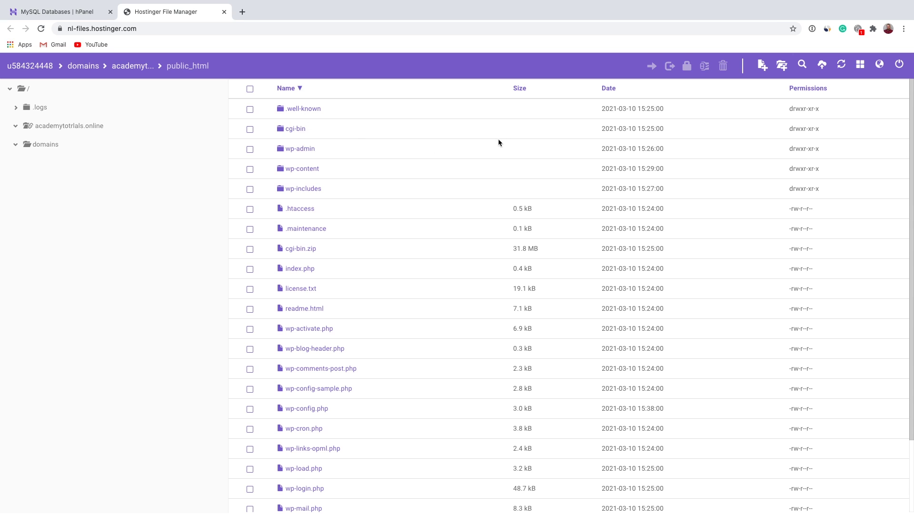
# Edit wp-config.php with the new academytut DB_NAME, DB_USER and DB_PASSWORD, and save it
pyautogui.rightClick(299, 412)
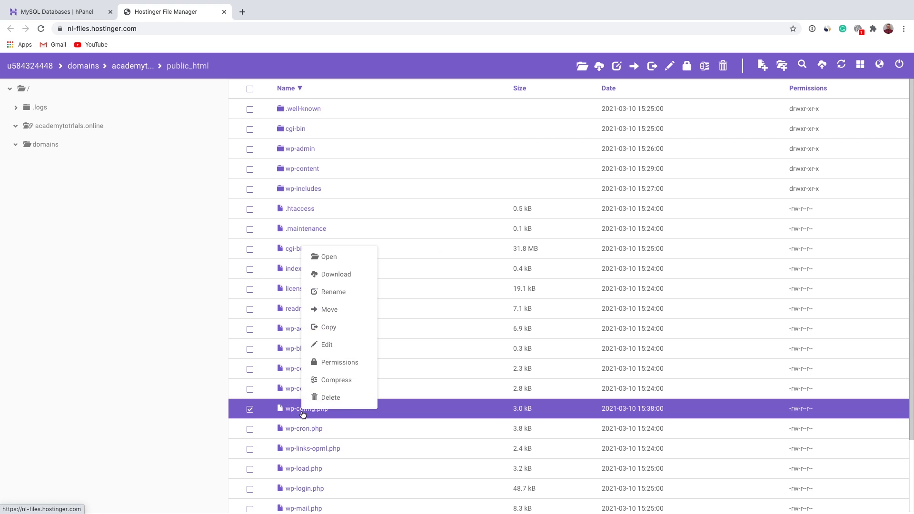
pyautogui.click(340, 345)
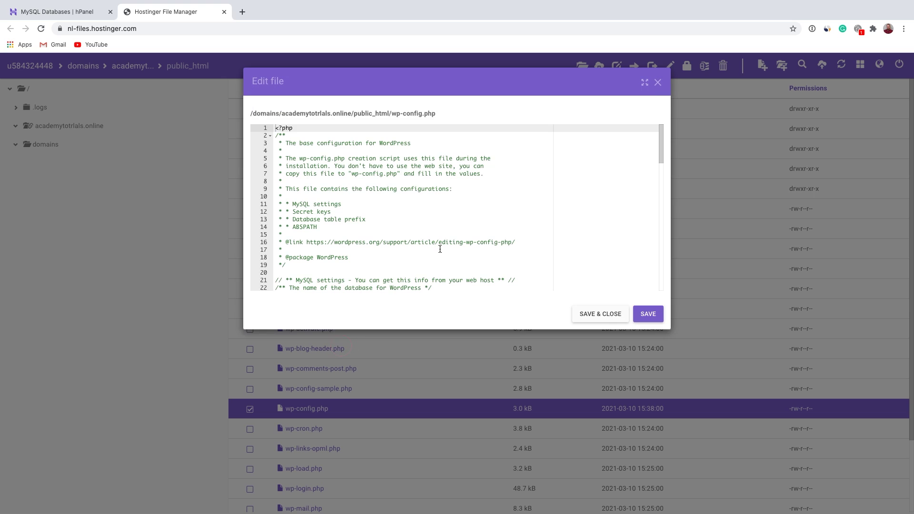
pyautogui.scroll(-5, 444, 244)
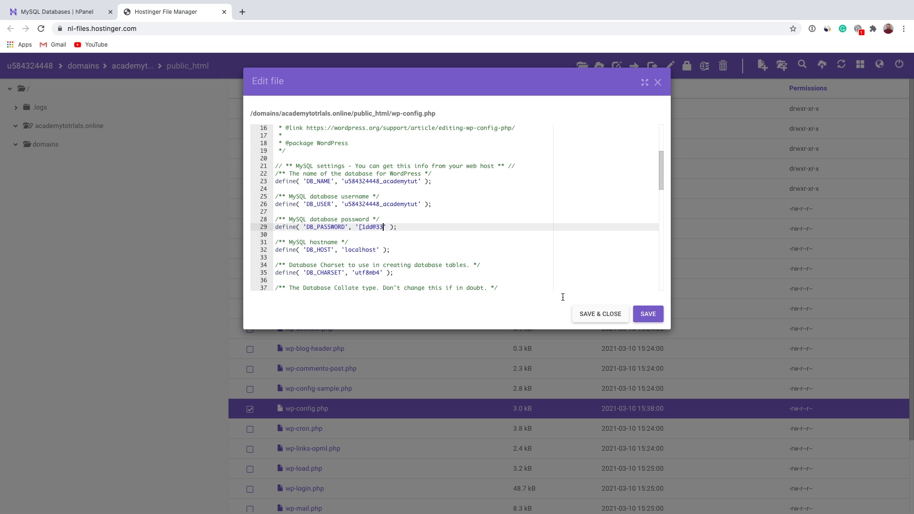
pyautogui.click(602, 317)
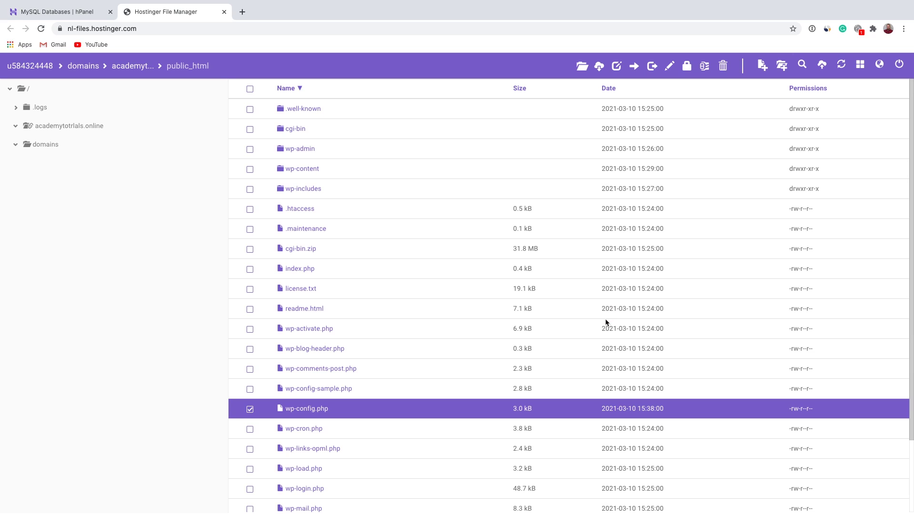